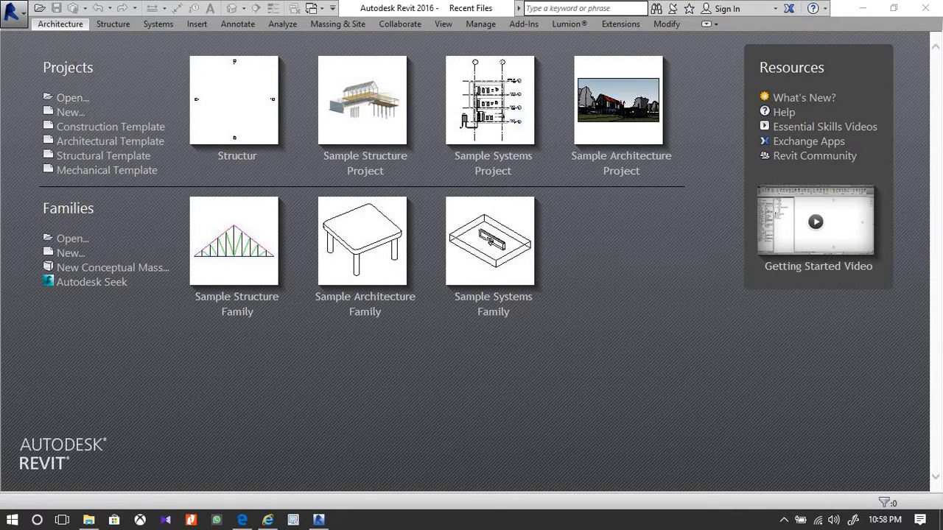
pyautogui.click(74, 99)
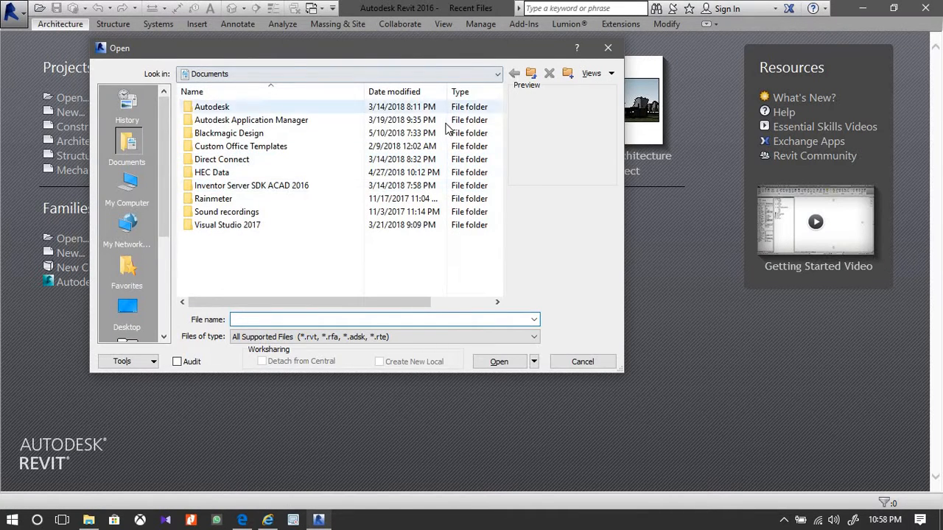
pyautogui.click(614, 52)
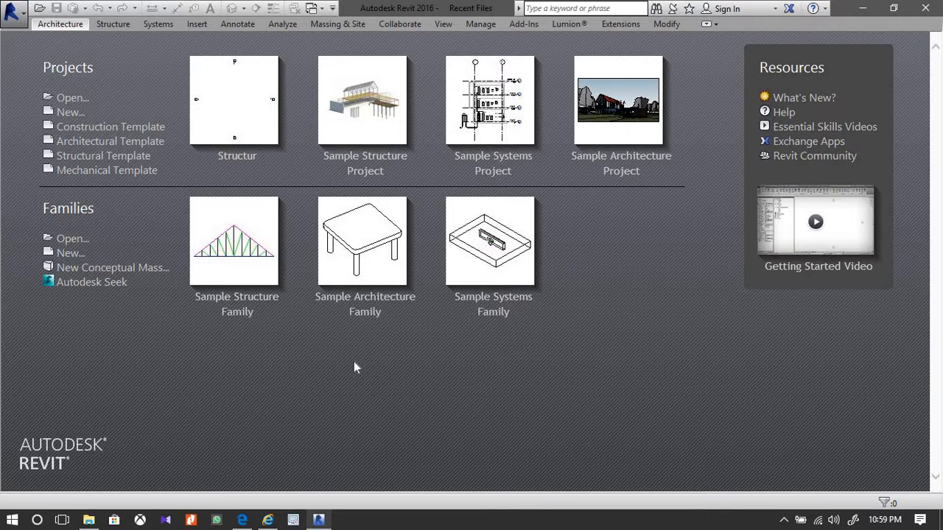
# Create a new project from the Structural Analysis-Default.rte template in the US Imperial templates folder
pyautogui.click(70, 112)
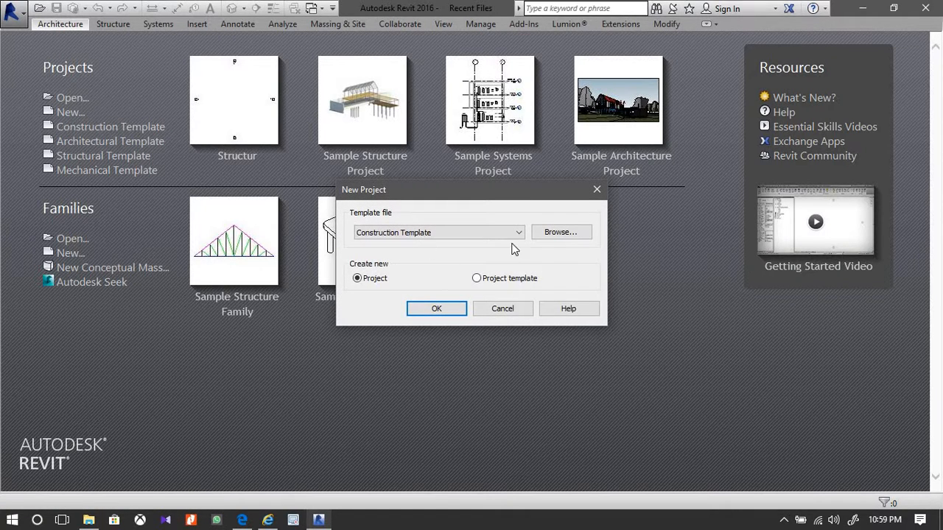
pyautogui.click(548, 234)
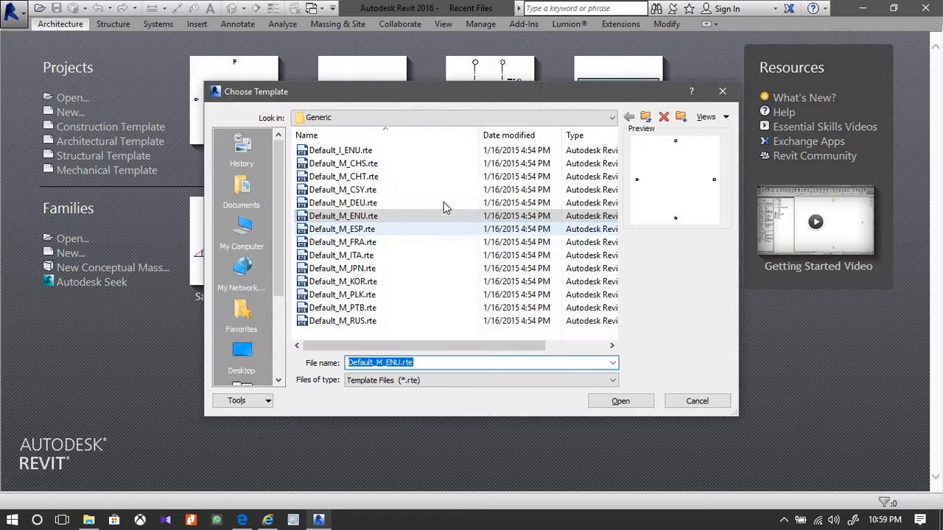
pyautogui.click(442, 118)
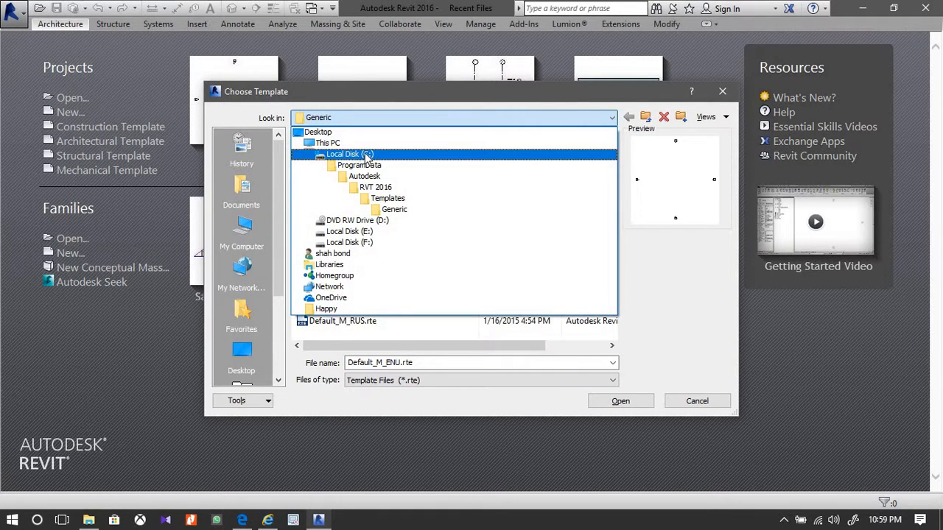
pyautogui.click(404, 200)
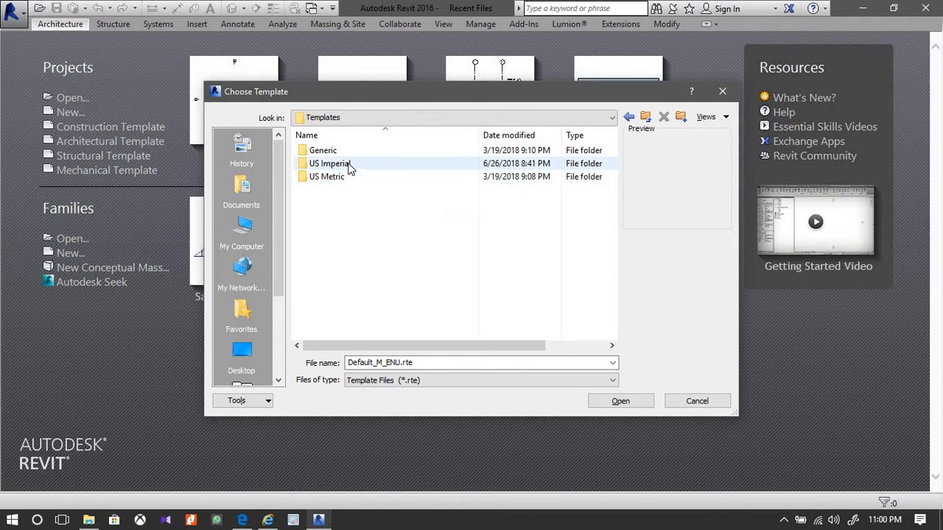
pyautogui.click(350, 166)
pyautogui.click(350, 166)
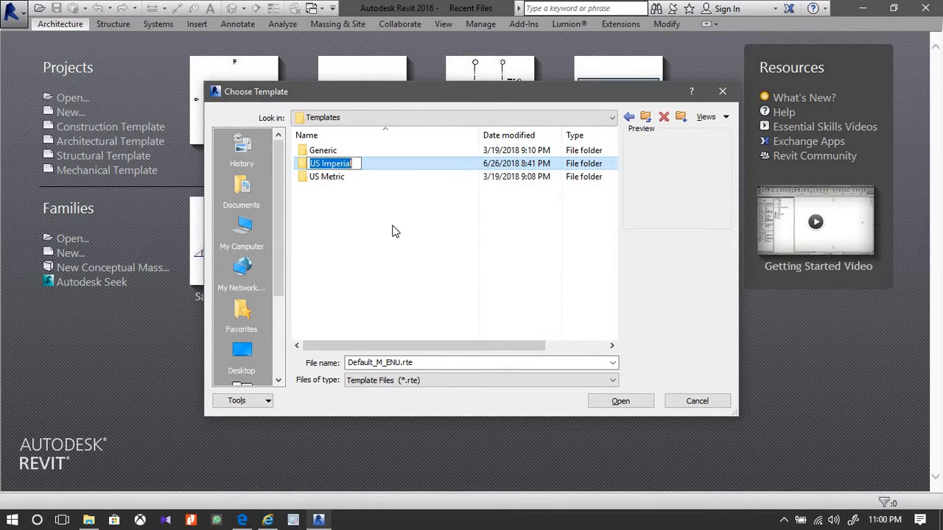
pyautogui.doubleClick(371, 166)
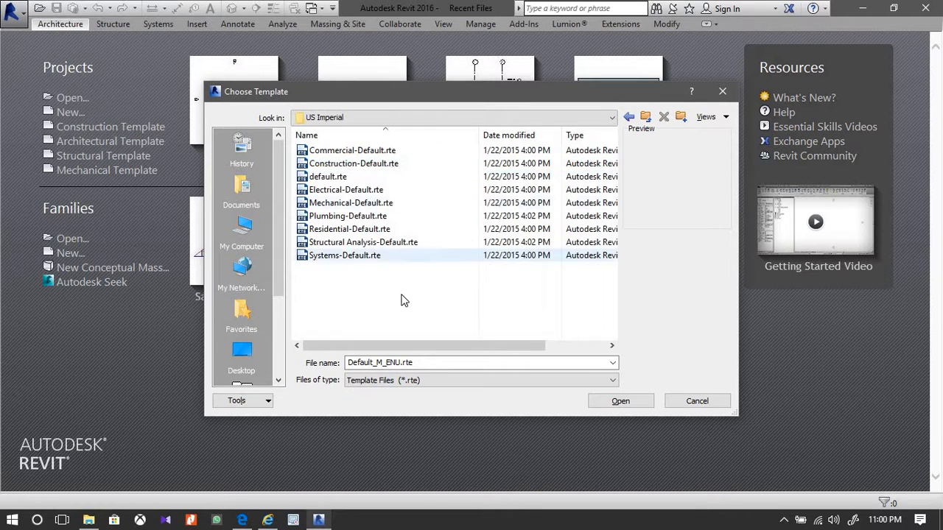
pyautogui.doubleClick(381, 247)
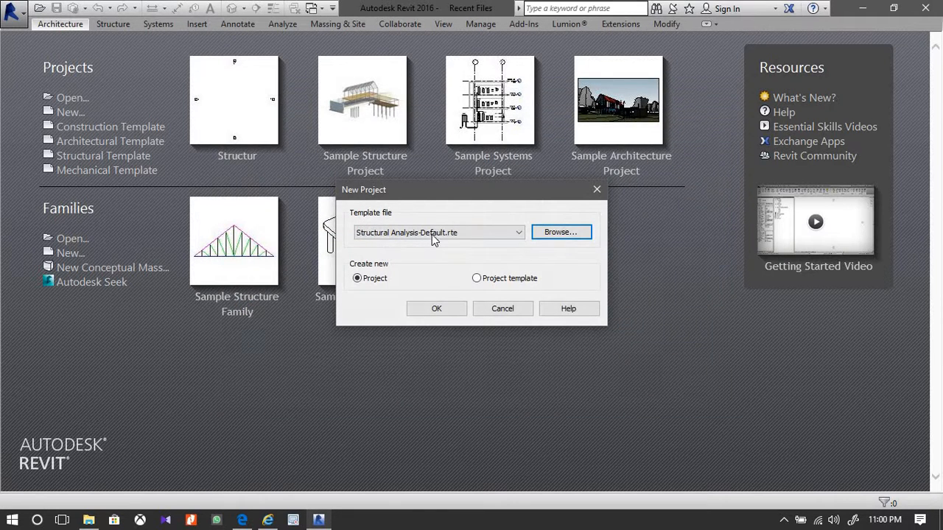
pyautogui.click(434, 309)
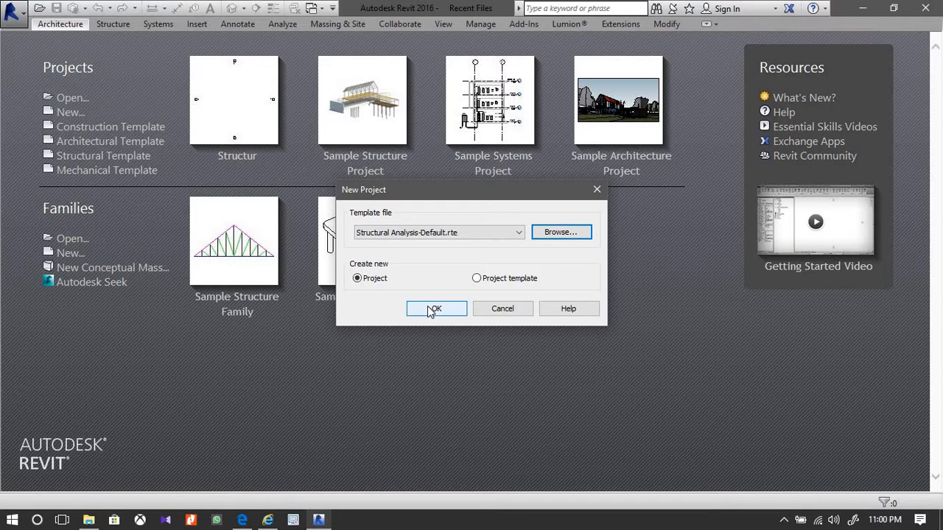
pyautogui.click(432, 309)
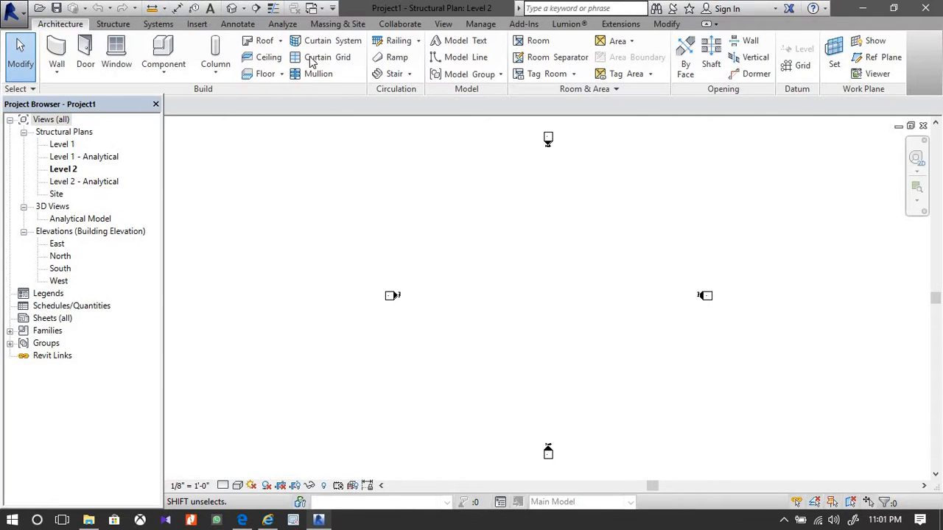
# Undock the Project Browser and Properties palettes and stack them together in one floating window
pyautogui.click(103, 25)
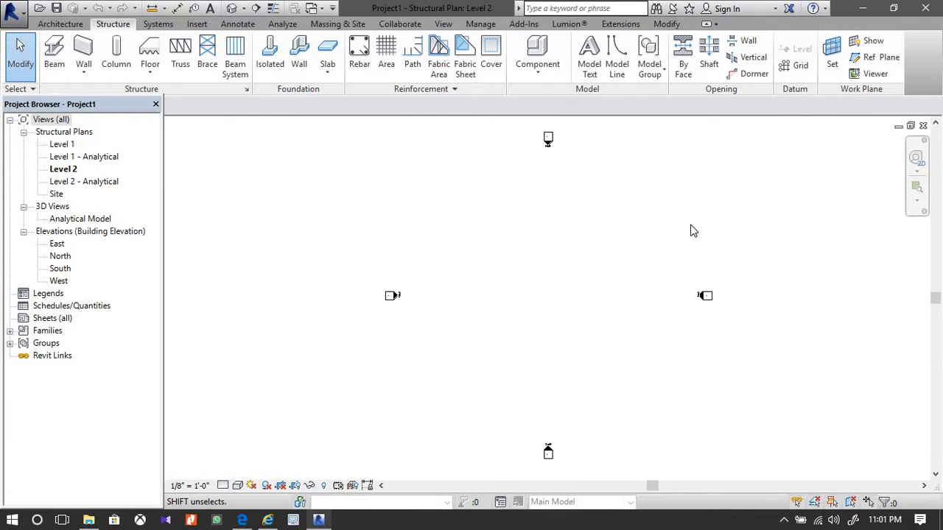
pyautogui.moveTo(138, 110); pyautogui.dragTo(151, 146)
pyautogui.click(195, 124)
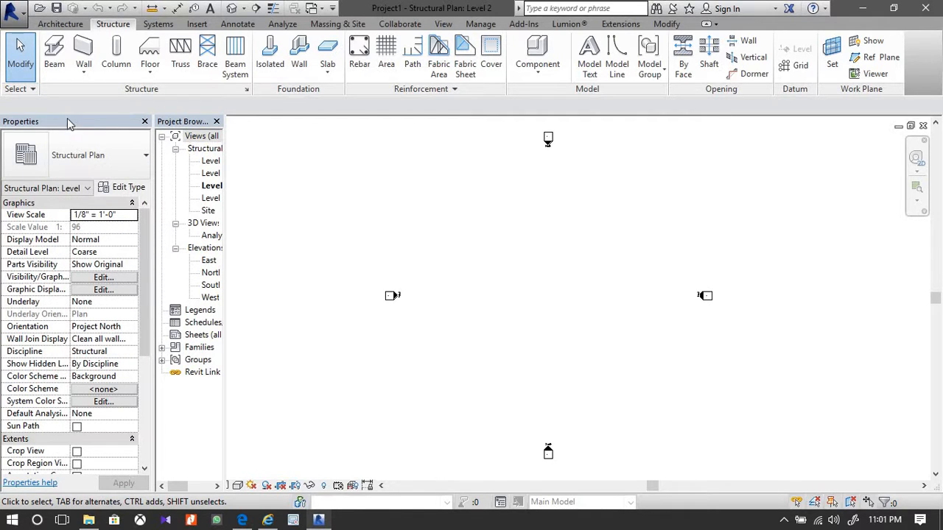
pyautogui.moveTo(68, 120); pyautogui.dragTo(68, 124)
pyautogui.moveTo(146, 128); pyautogui.dragTo(155, 173)
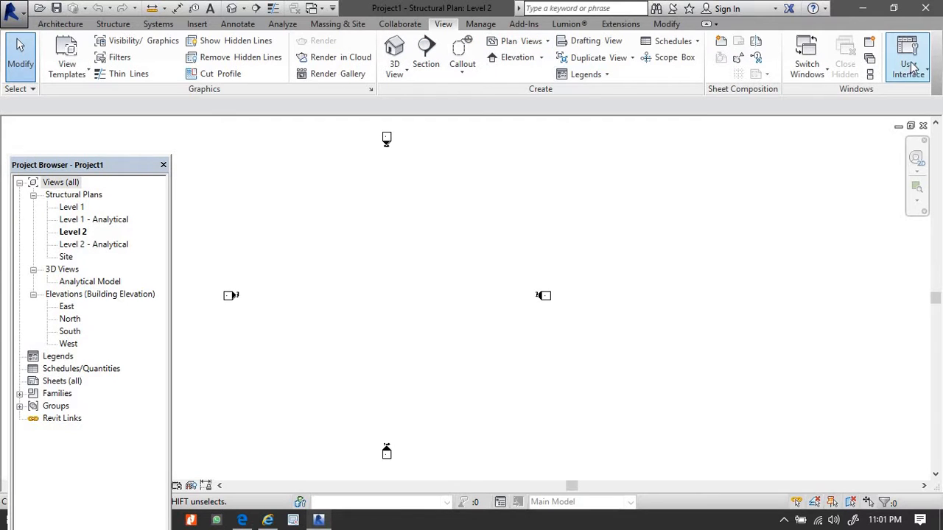
# Hide the Project Browser and the Properties palette from the user interface
pyautogui.click(912, 69)
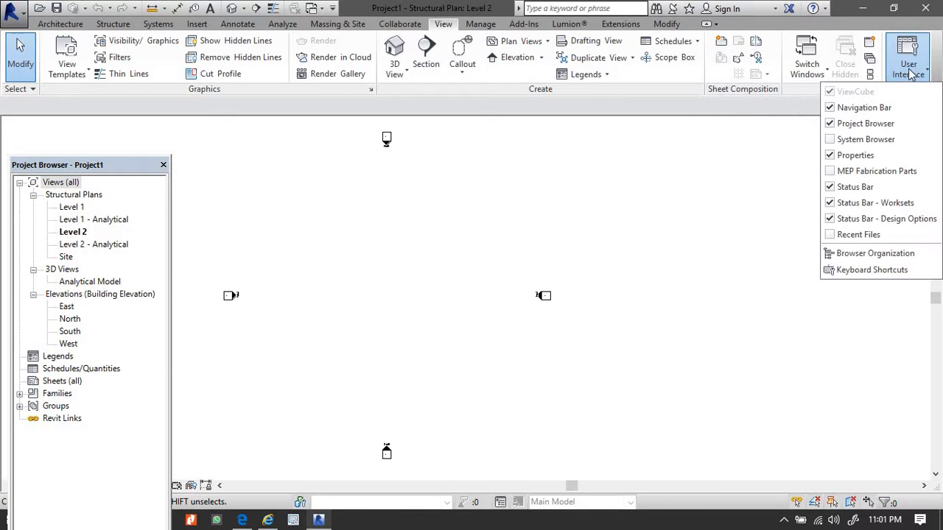
pyautogui.click(897, 123)
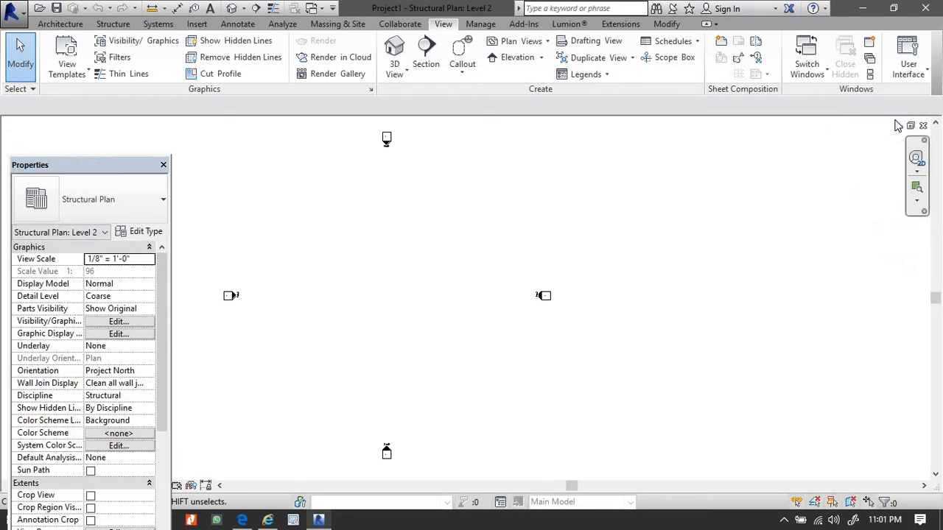
pyautogui.click(912, 68)
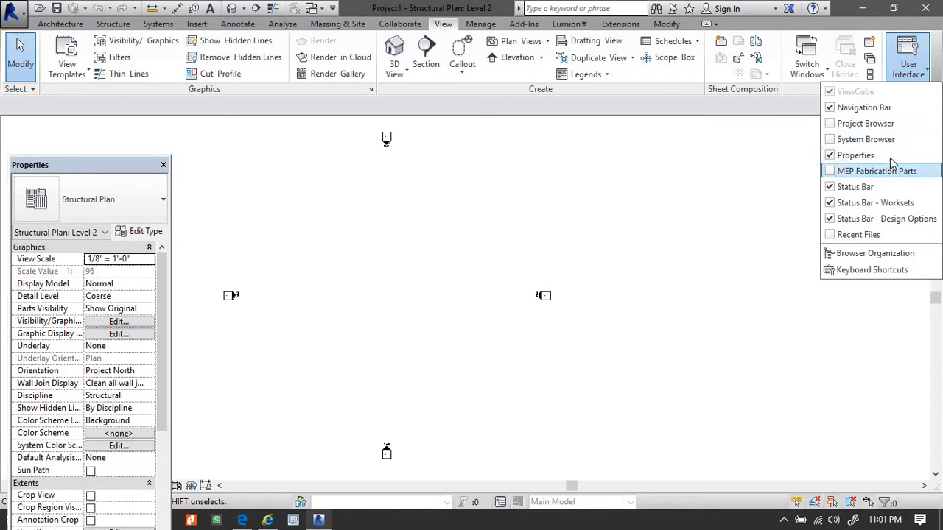
pyautogui.click(891, 156)
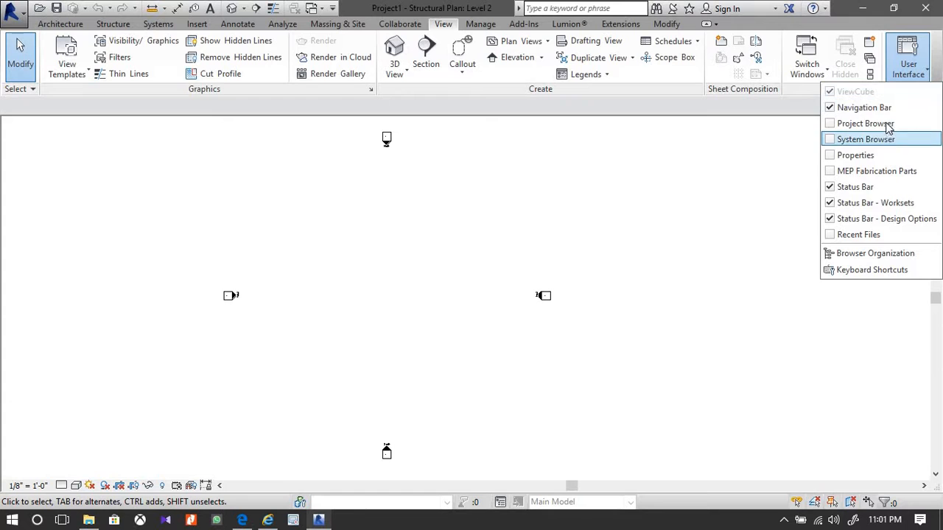
# Show the Properties palette again, docked beside the drawing area, and bring back the Project Browser
pyautogui.click(889, 156)
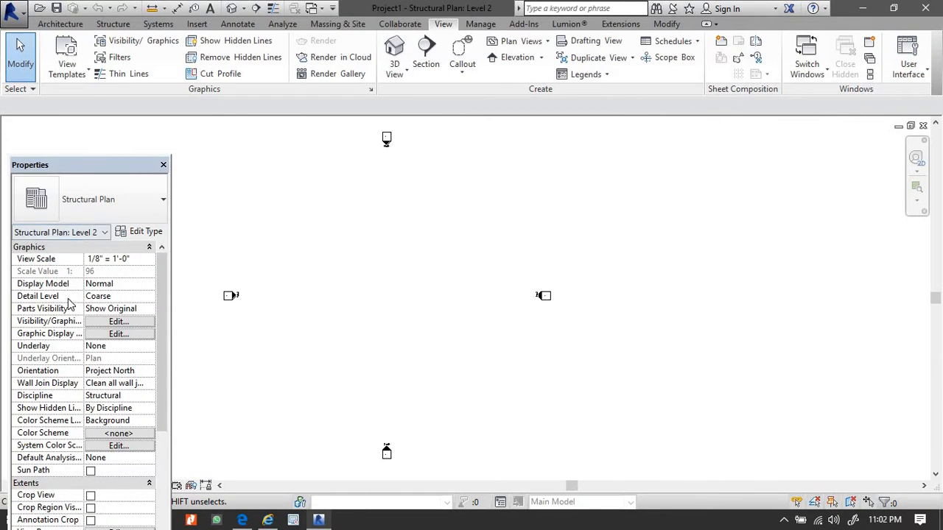
pyautogui.scroll(-3, 66, 317)
pyautogui.scroll(3, 67, 324)
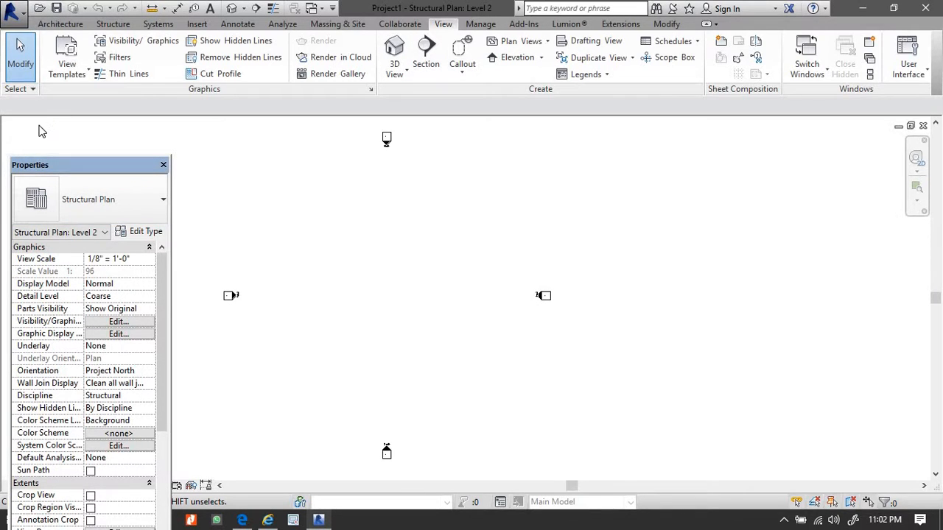
pyautogui.doubleClick(44, 164)
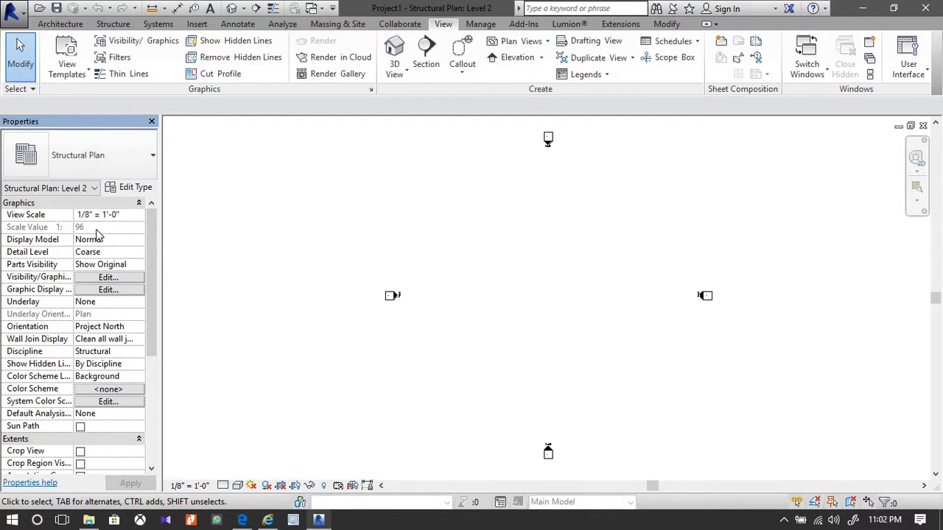
pyautogui.scroll(-5, 100, 264)
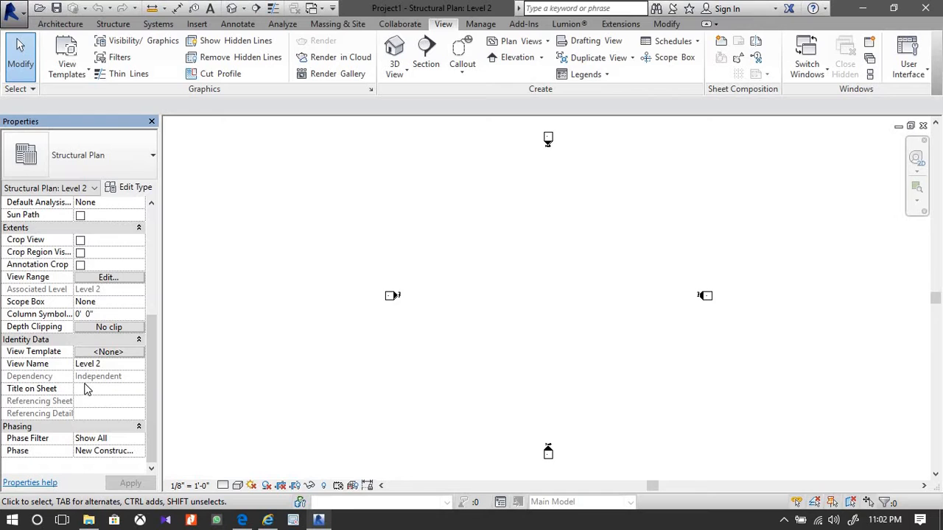
pyautogui.scroll(5, 85, 389)
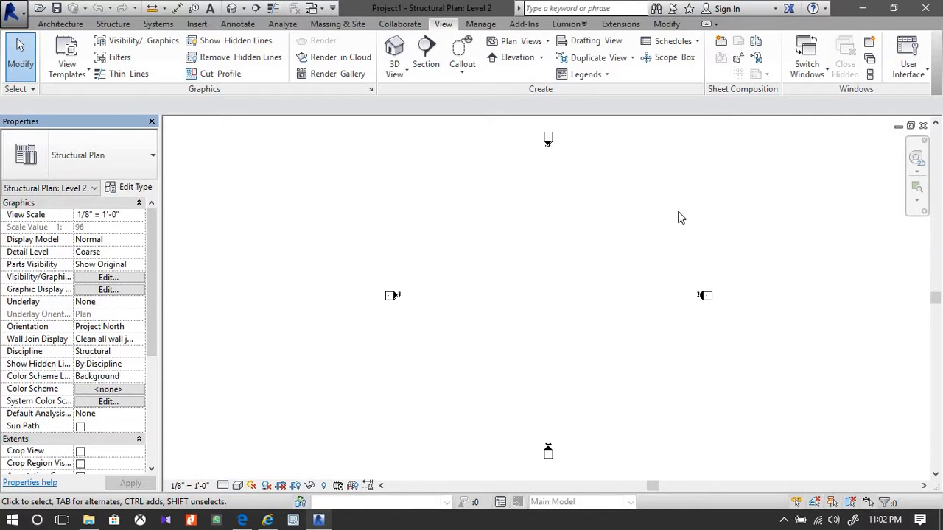
pyautogui.click(905, 74)
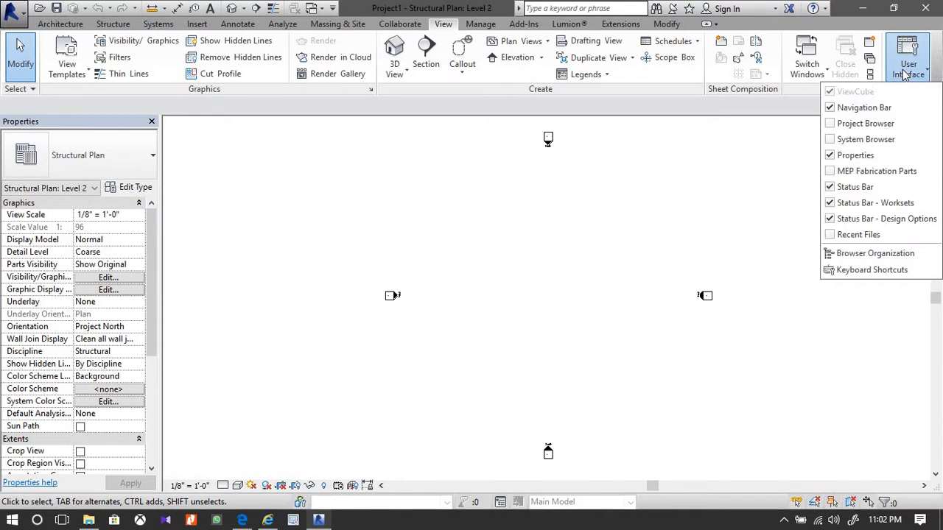
pyautogui.click(880, 124)
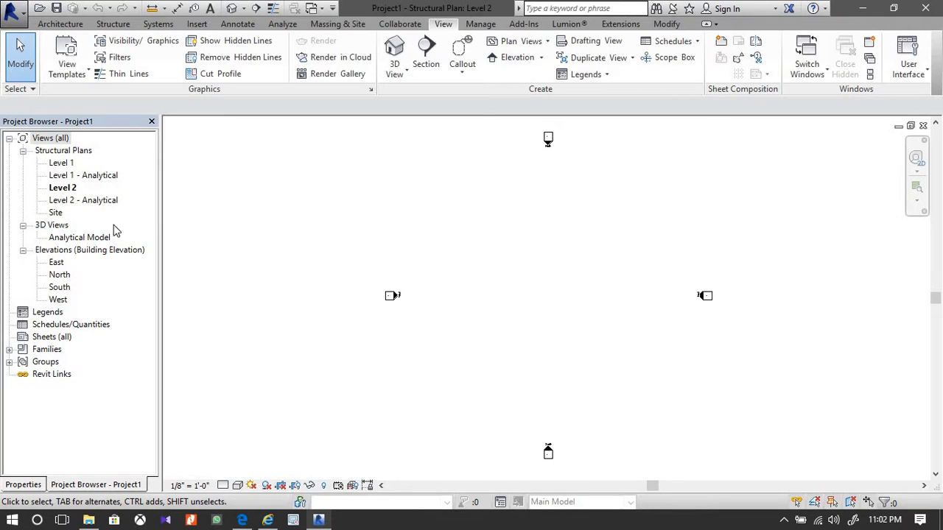
# Open the Analytical Model 3D view, followed by the North building elevation
pyautogui.doubleClick(62, 230)
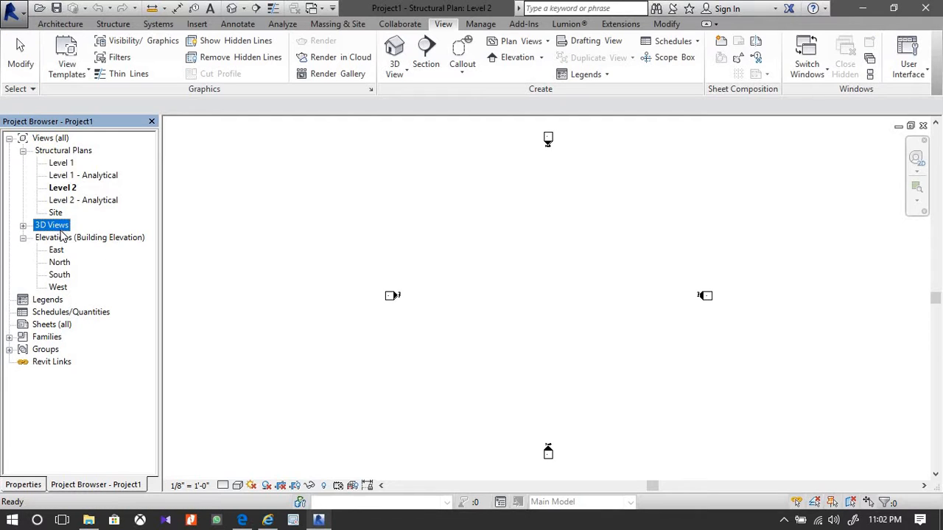
pyautogui.doubleClick(63, 230)
pyautogui.doubleClick(66, 238)
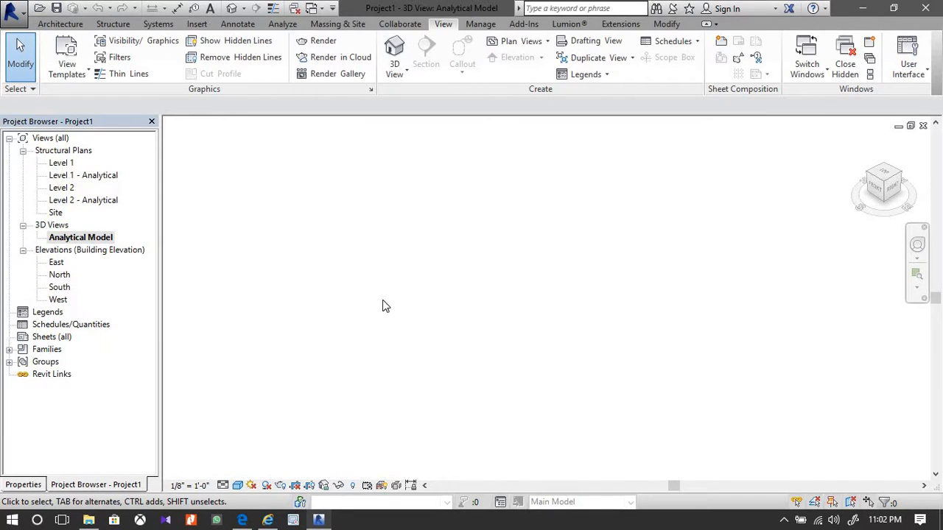
pyautogui.doubleClick(60, 276)
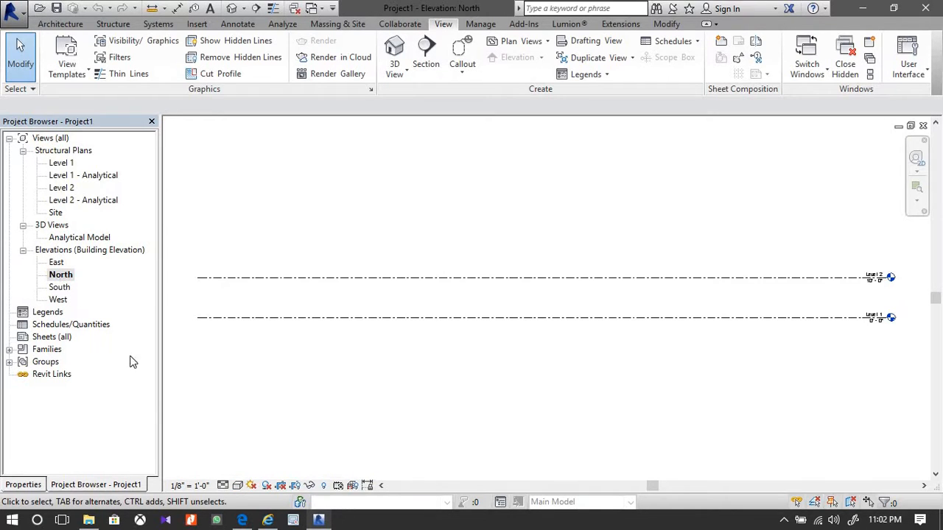